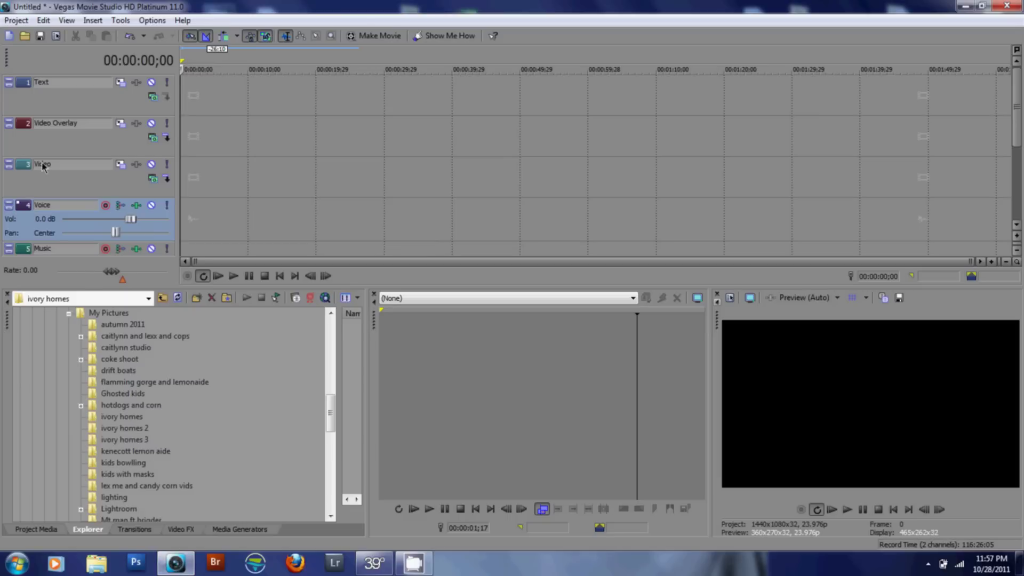
# - Open the Project menu in the empty untitled project
pyautogui.click(16, 20)
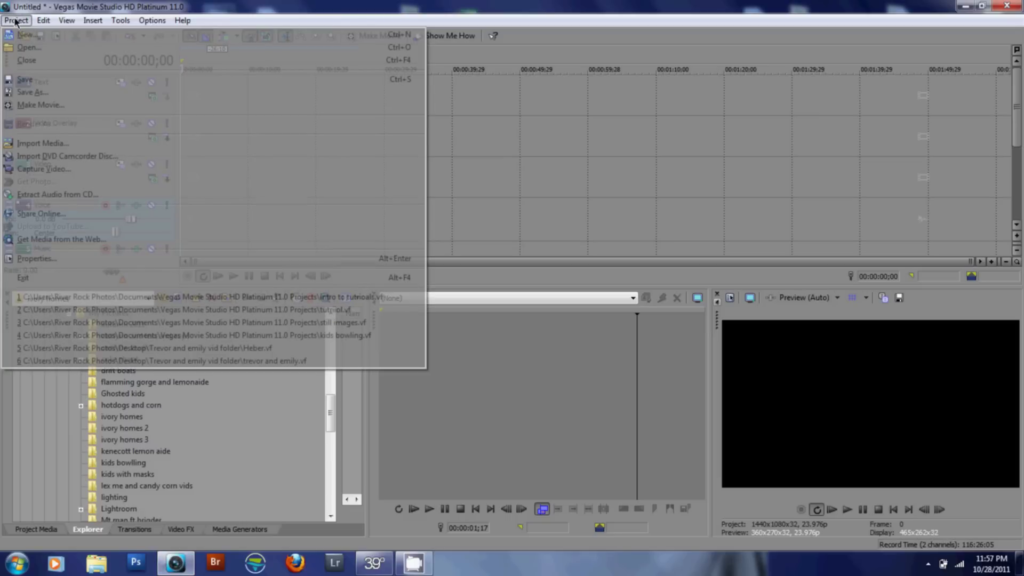
# - Open Clip 018 from the White balance show folder and preview a turkey dinner frame
pyautogui.click(21, 50)
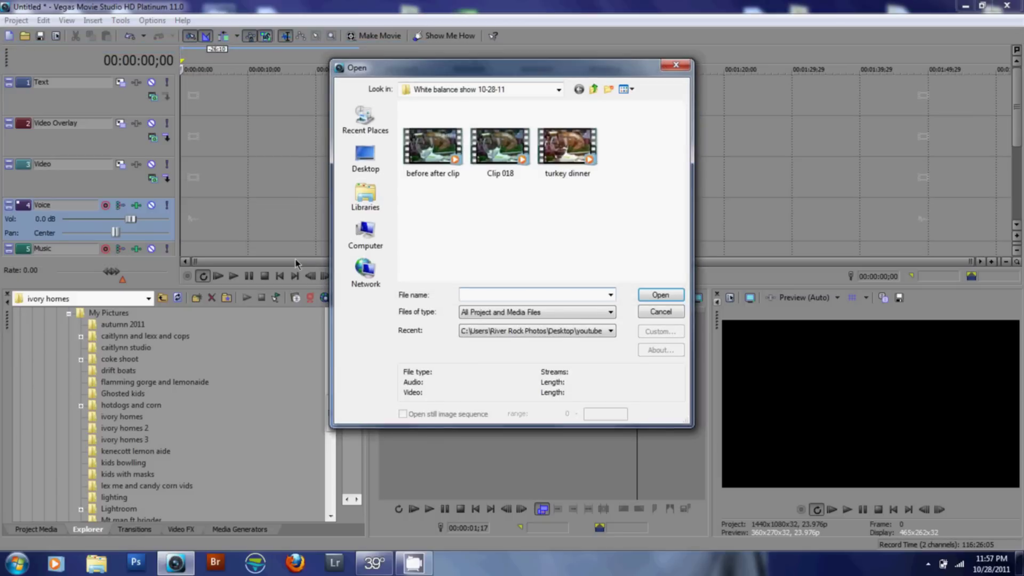
pyautogui.click(504, 156)
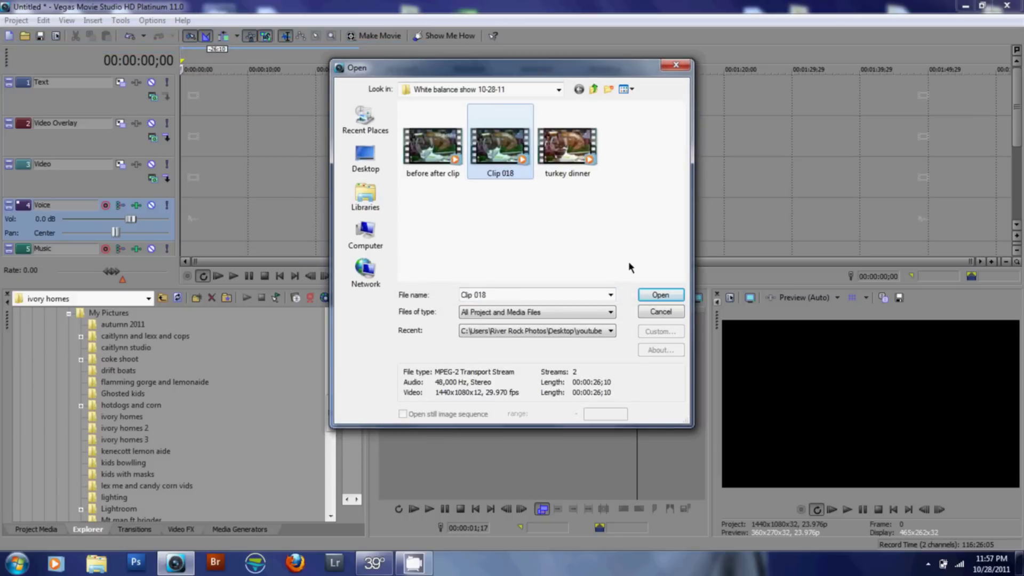
pyautogui.click(654, 295)
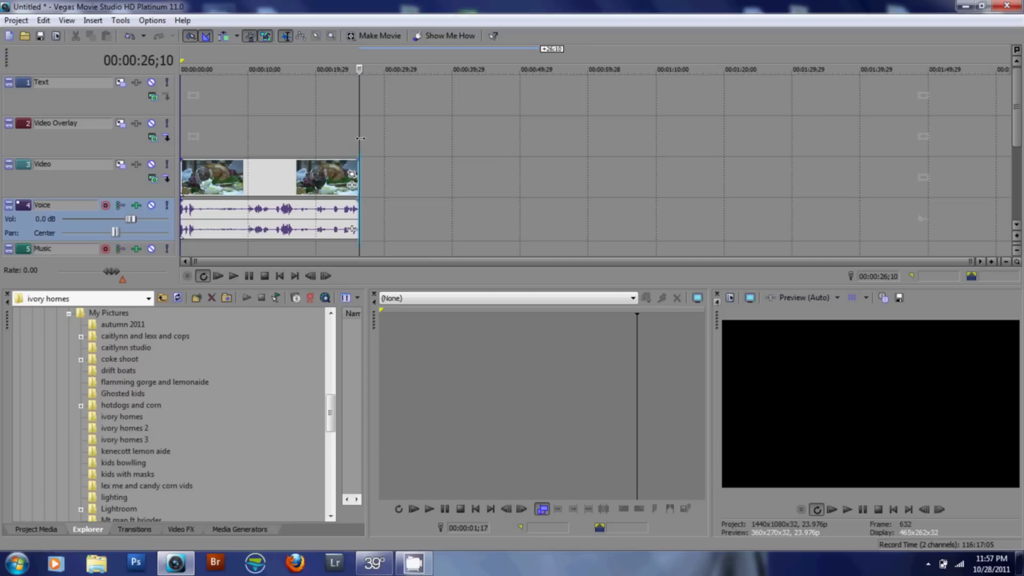
pyautogui.moveTo(359, 144)
pyautogui.mouseDown()
pyautogui.moveTo(262, 143)
pyautogui.moveTo(212, 153)
pyautogui.moveTo(246, 154)
pyautogui.moveTo(188, 157)
pyautogui.moveTo(199, 158)
pyautogui.mouseUp()
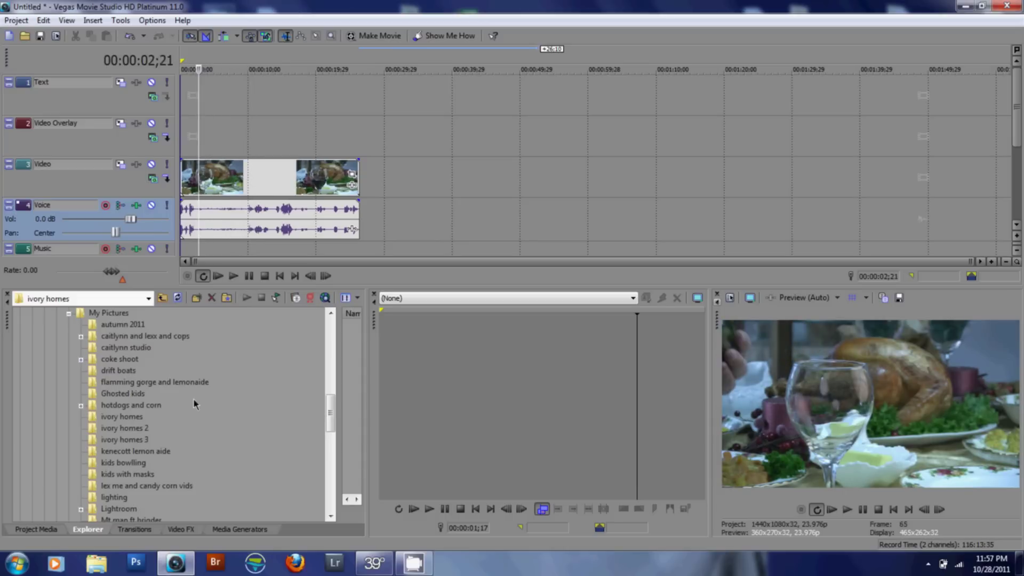
# - Drag the White Balance 'Reset to None' preset from Video FX onto Clip 018
pyautogui.click(182, 531)
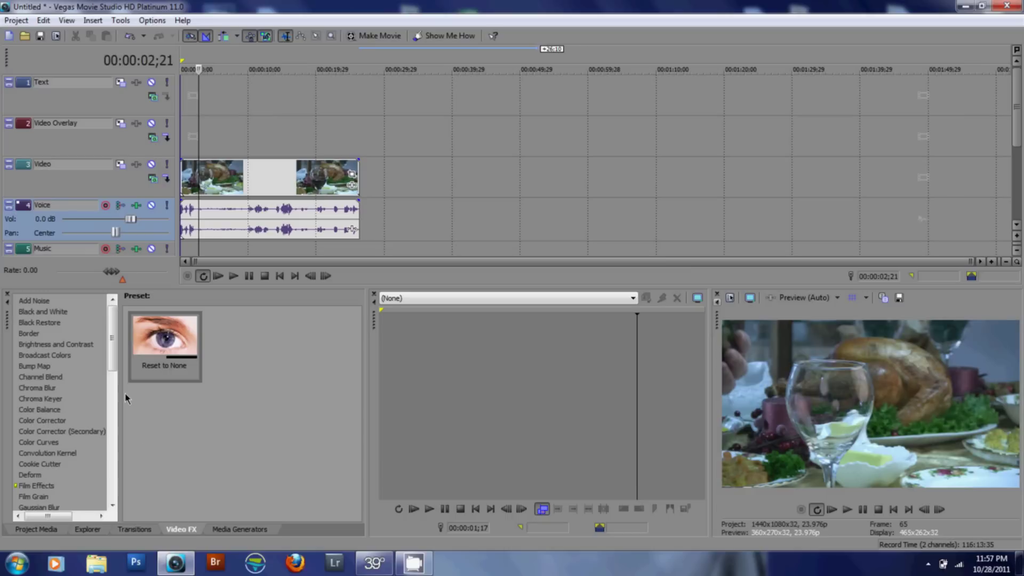
pyautogui.moveTo(111, 351); pyautogui.dragTo(110, 486)
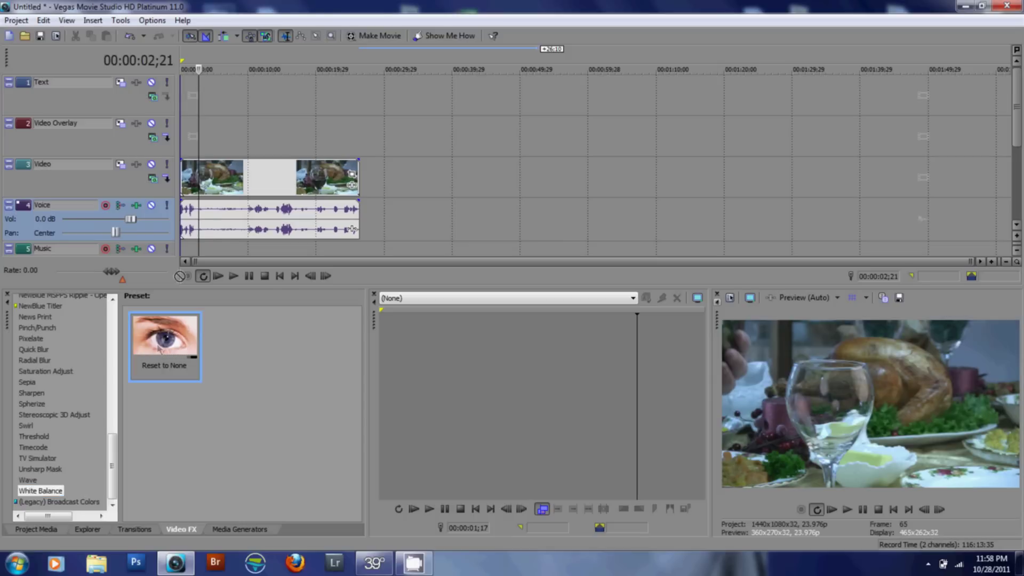
pyautogui.moveTo(159, 345); pyautogui.dragTo(218, 175)
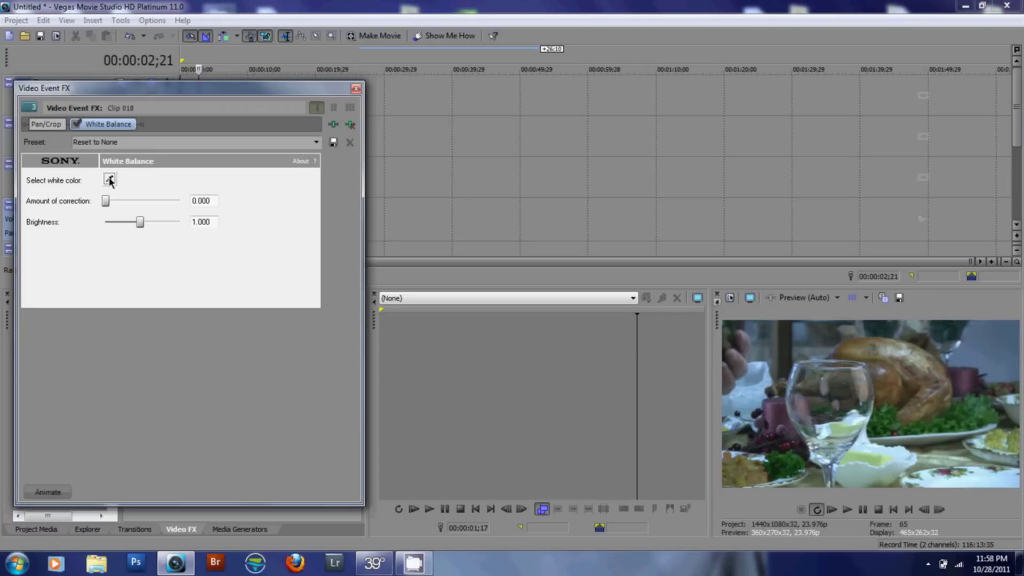
pyautogui.click(110, 181)
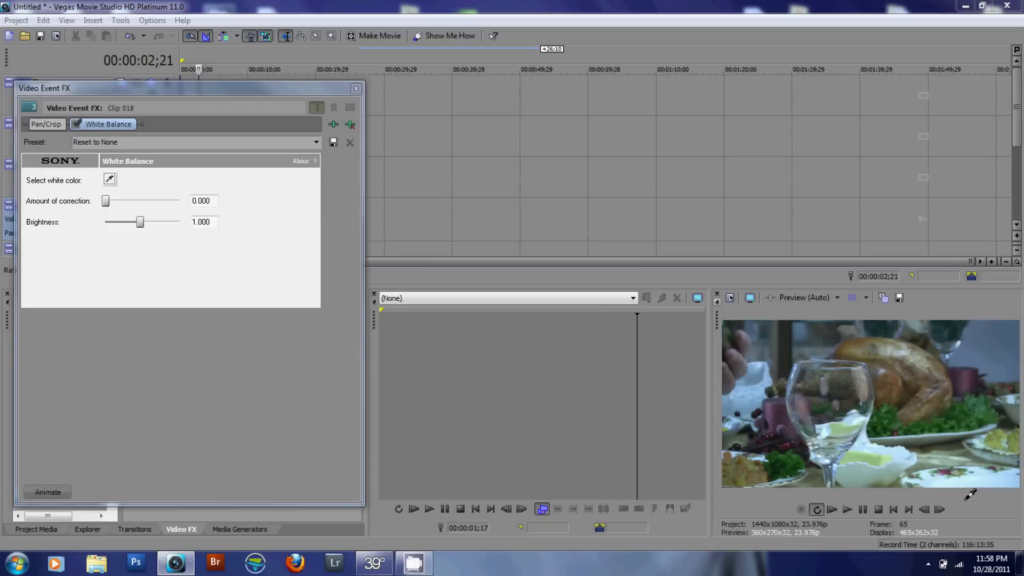
# - Sample the white plate as white reference, giving correction 0.344 and brightness 1.050
pyautogui.click(942, 474)
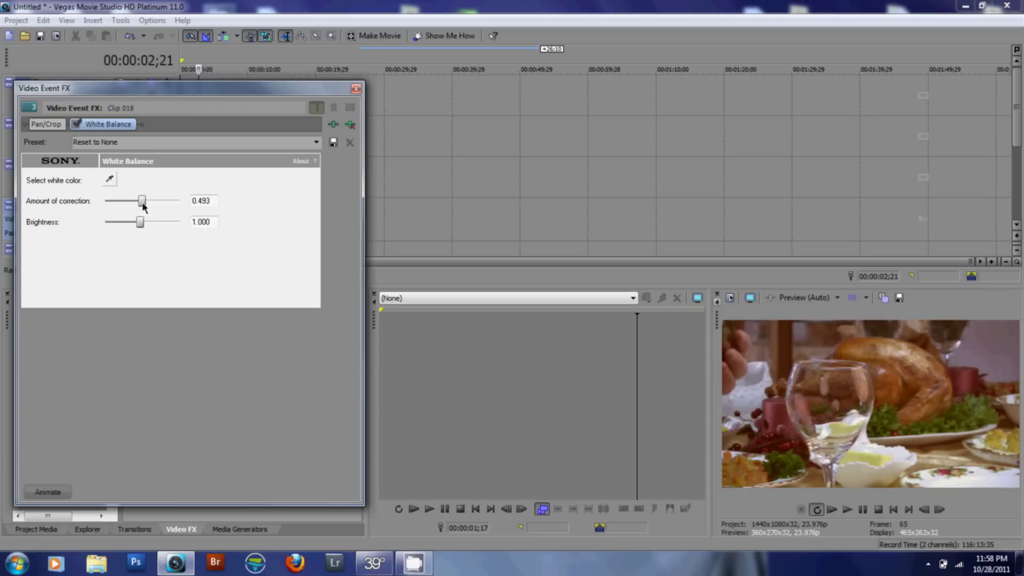
pyautogui.moveTo(144, 206)
pyautogui.mouseDown()
pyautogui.moveTo(154, 208)
pyautogui.moveTo(133, 211)
pyautogui.mouseUp()
# - Raise the White Balance brightness to 1.131 and close the effect settings
pyautogui.moveTo(143, 224); pyautogui.dragTo(147, 225)
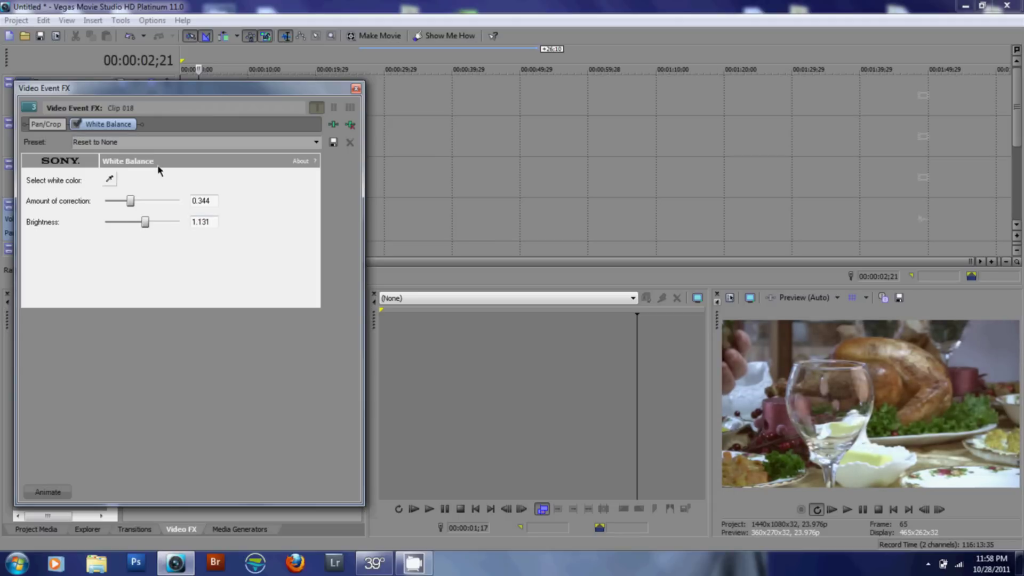
pyautogui.click(356, 91)
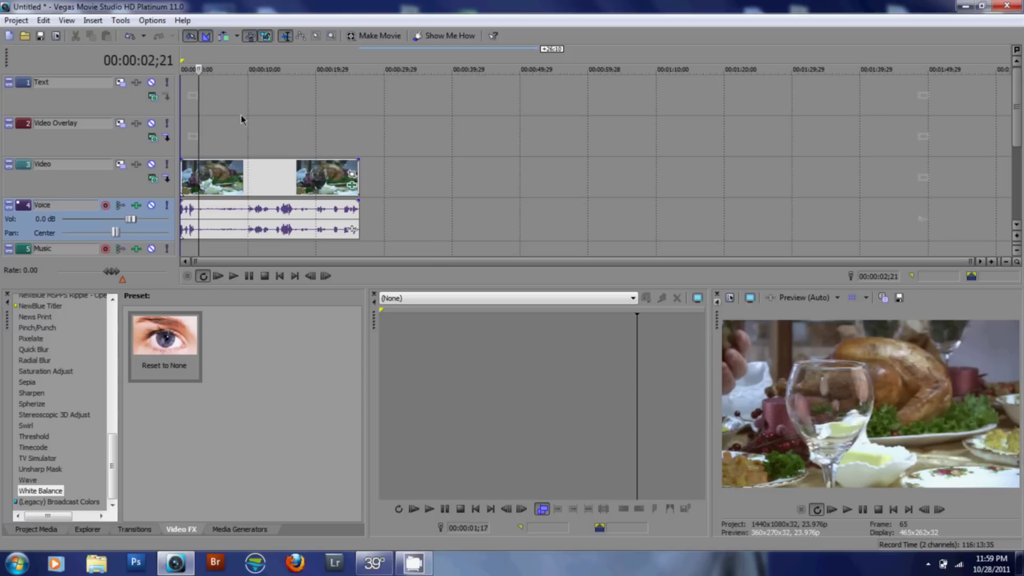
# - Play Clip 018 and scrub back and forth to check the wine-pouring shot
pyautogui.click(230, 126)
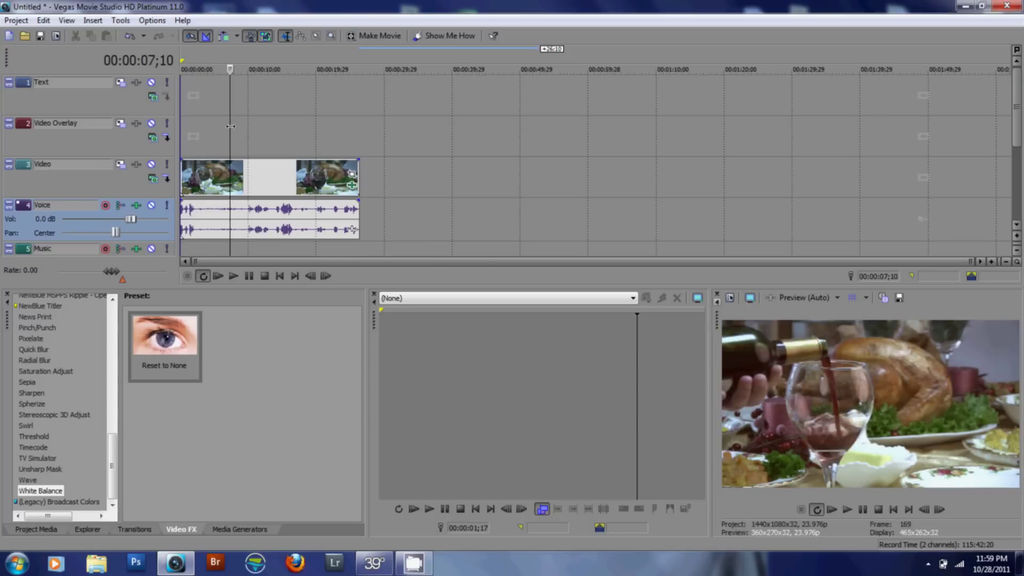
pyautogui.press('space')
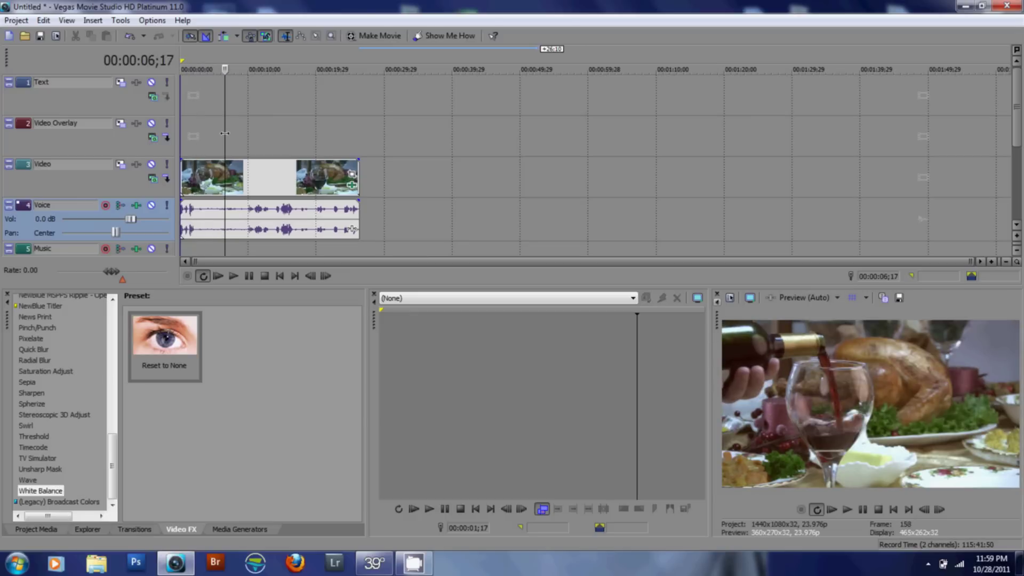
pyautogui.moveTo(225, 133); pyautogui.dragTo(288, 135)
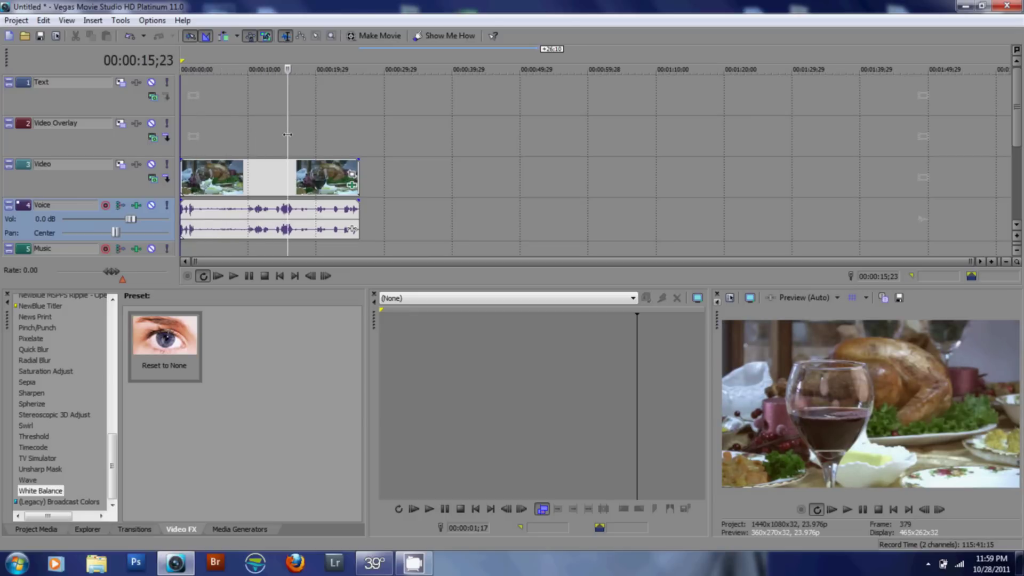
pyautogui.moveTo(287, 134); pyautogui.dragTo(222, 142)
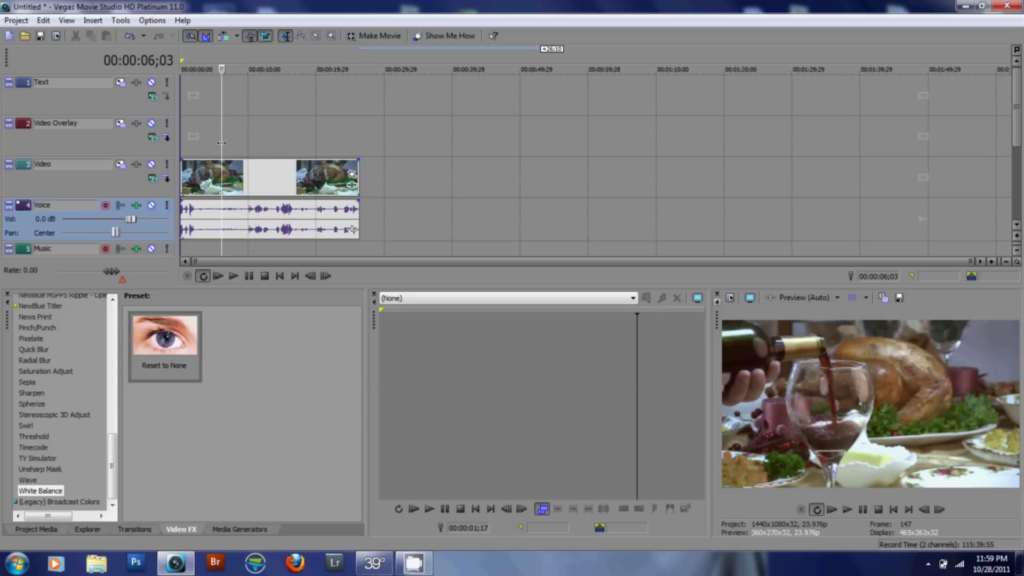